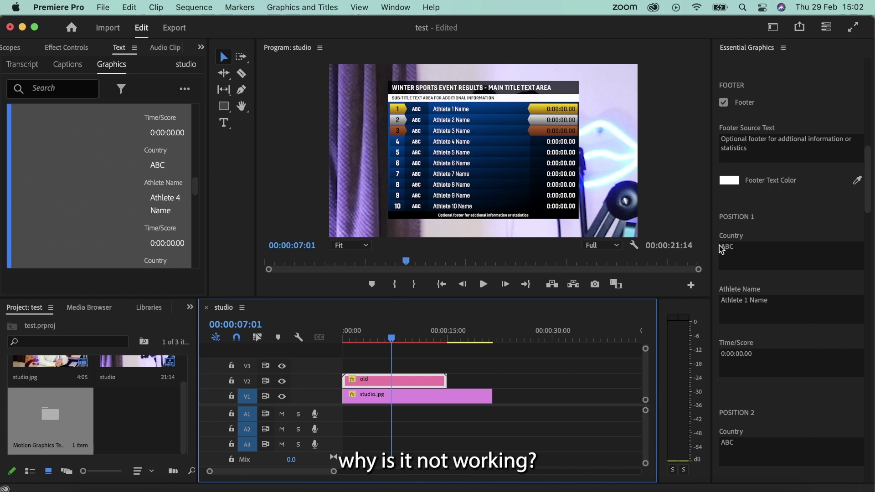
Reset the Captions and Graphics workspace to its saved layout
scroll(769, 226, "up", 5)
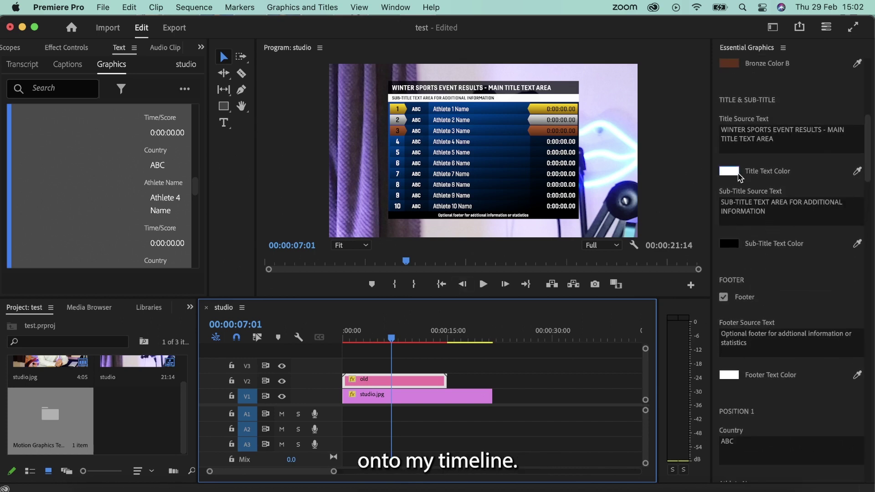
left_click(771, 29)
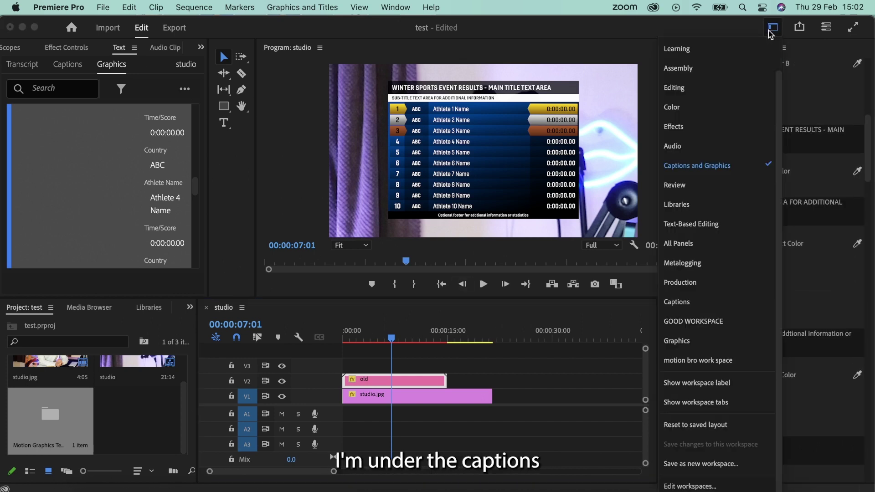
left_click(717, 170)
Change the Position 2 Athlete Name to 234567 in Essential Graphics, then deselect the clip
scroll(805, 99, "up", 5)
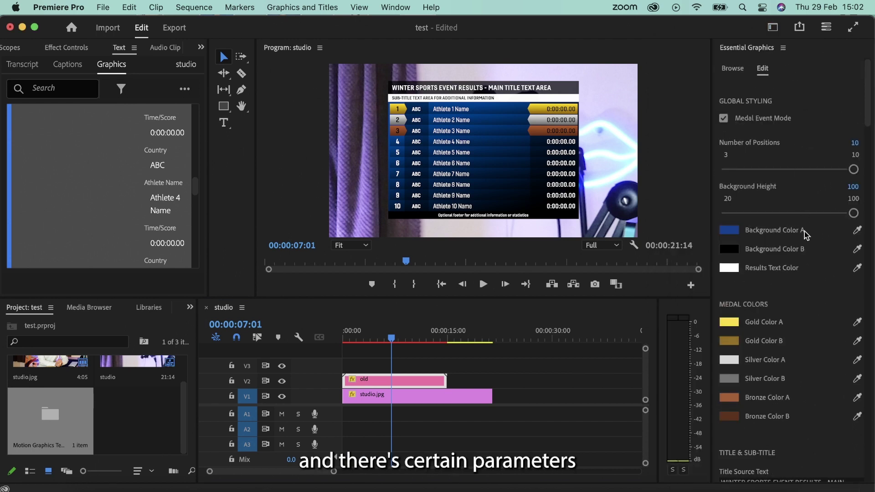
scroll(805, 234, "down", 10)
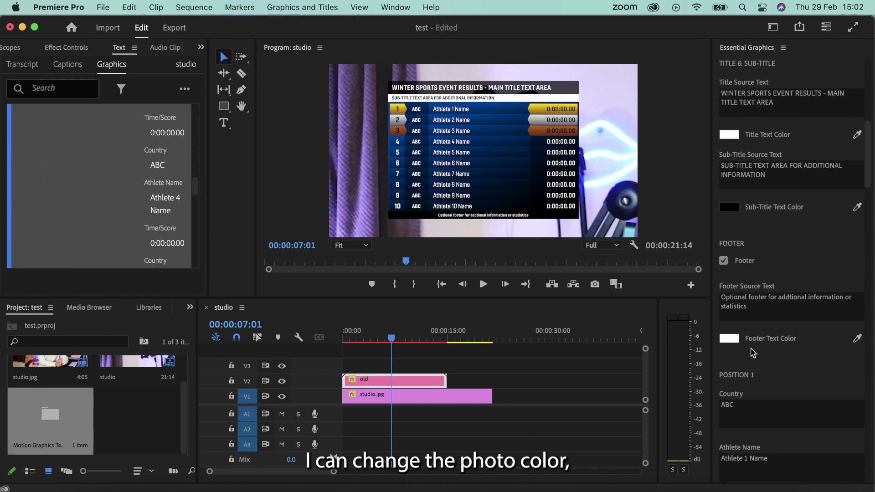
scroll(793, 157, "up", 3)
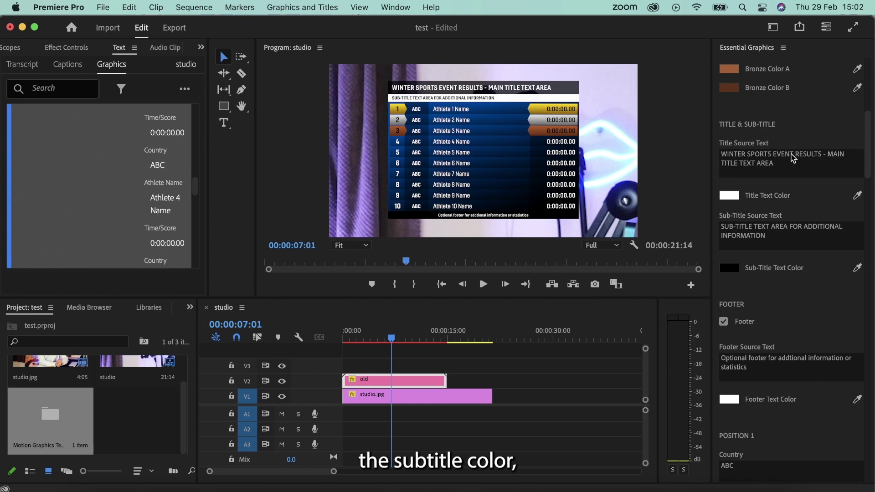
scroll(793, 157, "down", 12)
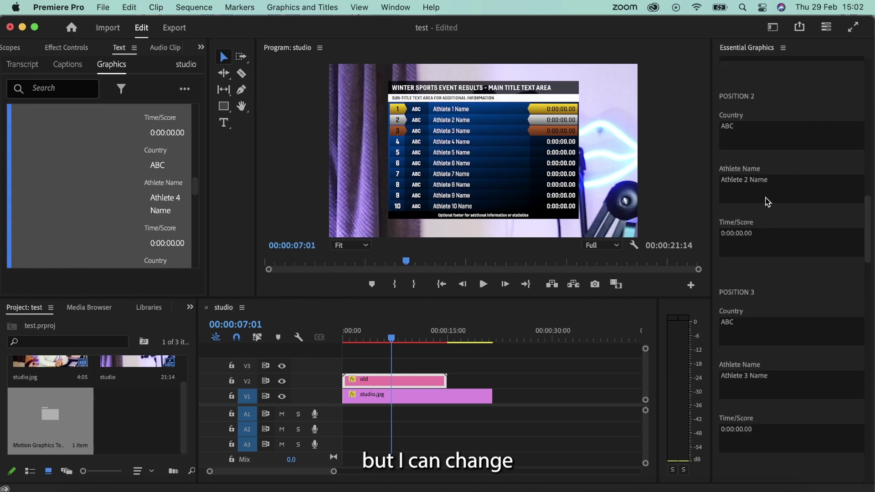
left_click(775, 179)
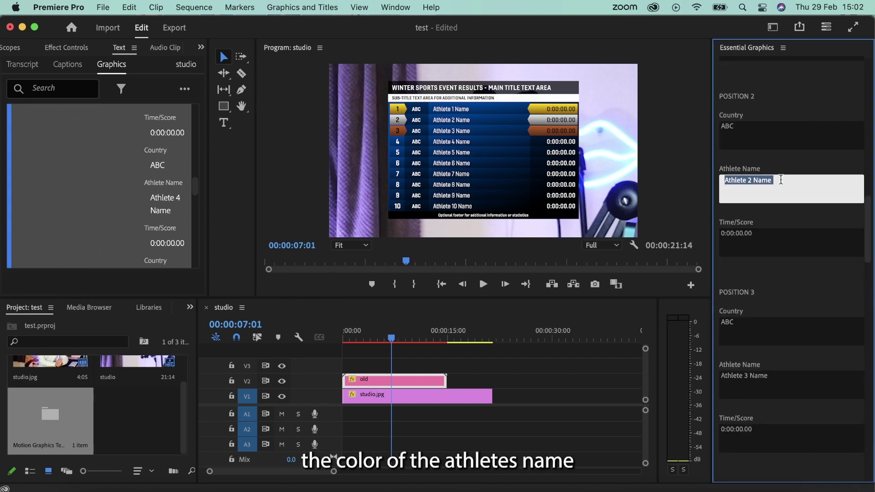
type("234")
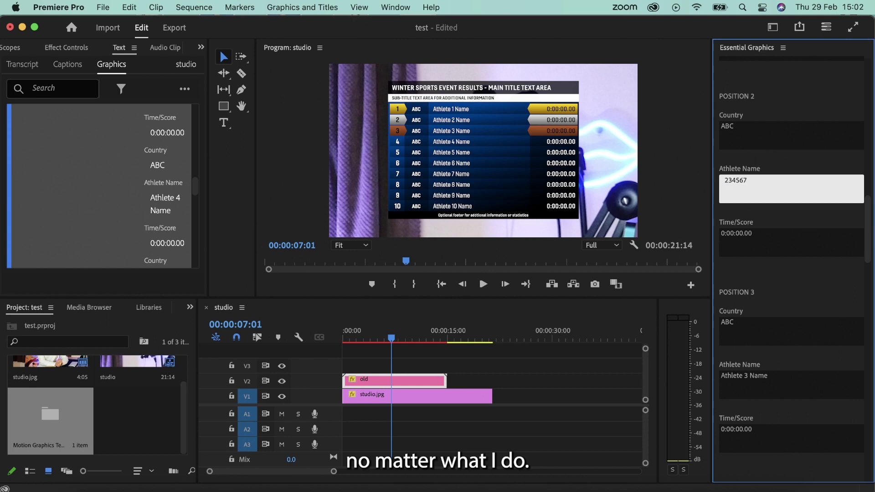
type("567")
left_click(435, 358)
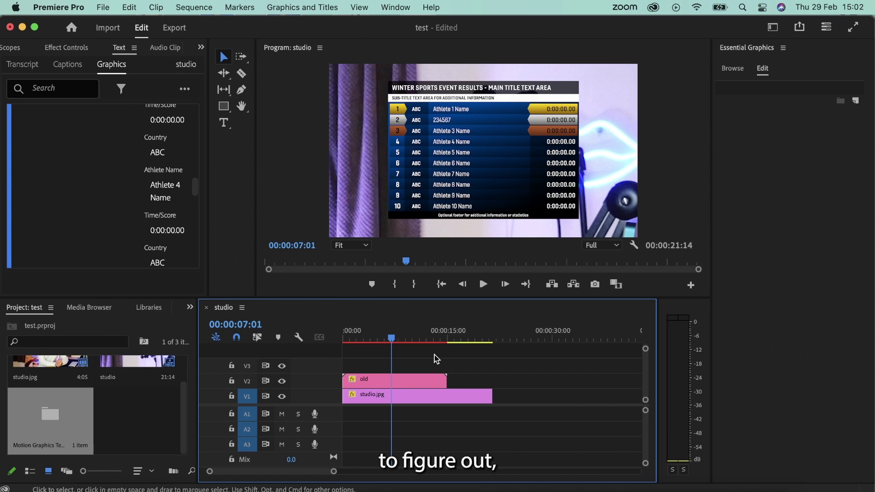
Select the old results graphic clip to open it in After Effects
left_click(396, 383)
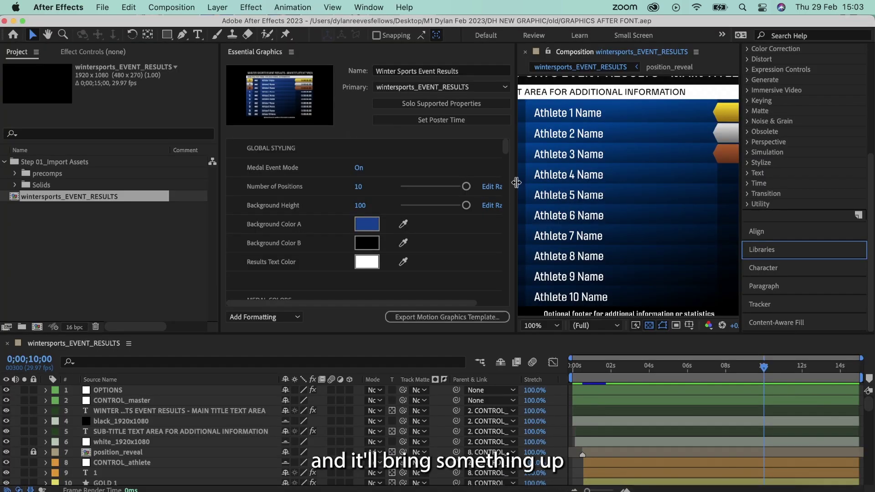
Widen the Composition viewer, then close and reopen the Essential Graphics panel
left_click_drag(515, 182, 370, 177)
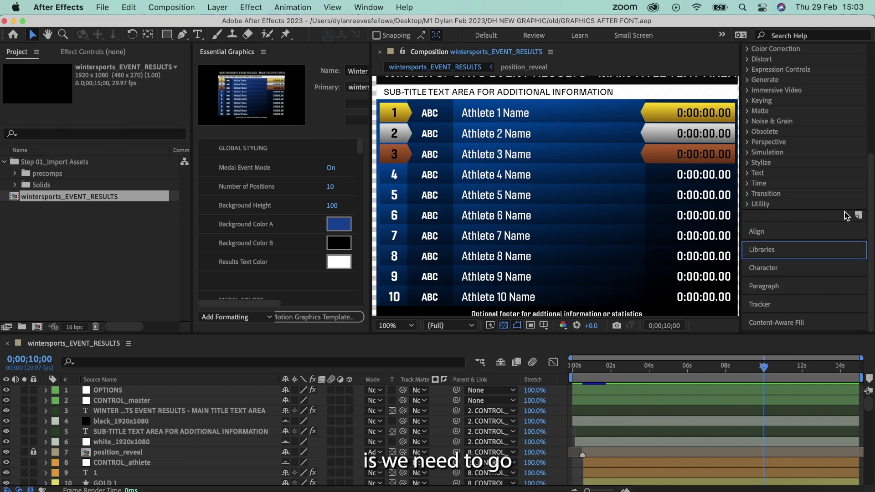
left_click(370, 7)
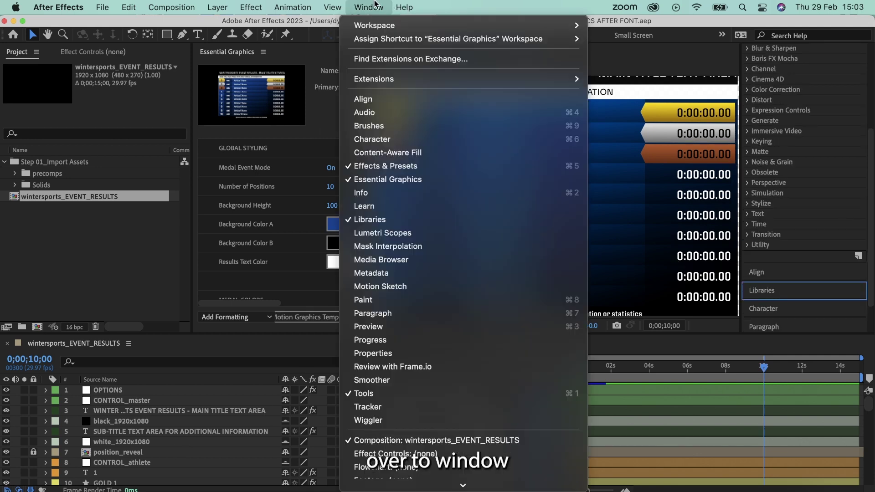
left_click(393, 179)
left_click(369, 7)
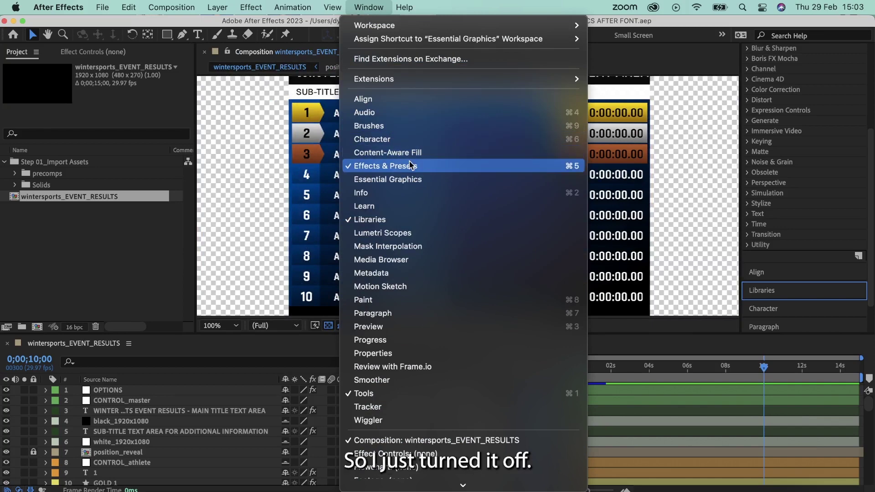
left_click(411, 179)
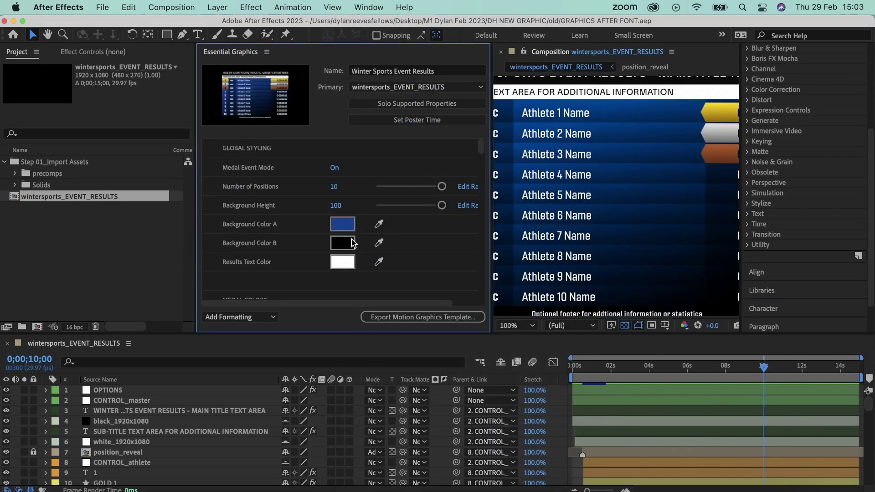
scroll(482, 153, "down", 5)
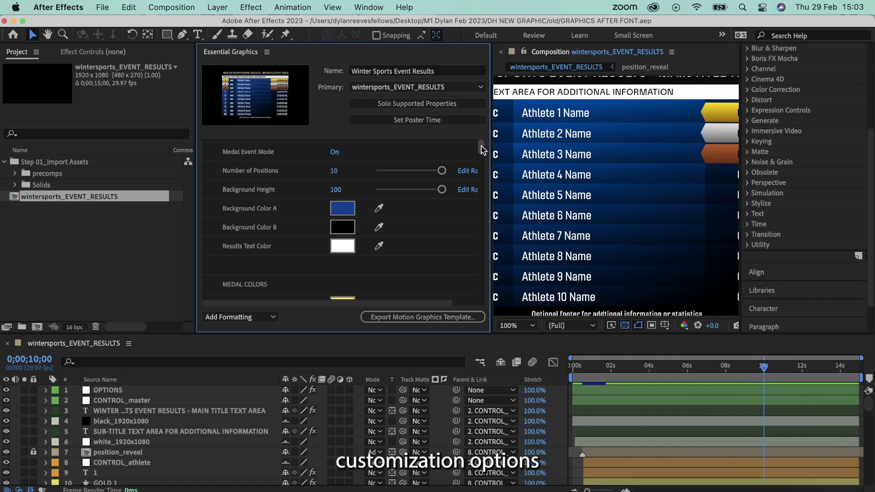
scroll(482, 153, "down", 10)
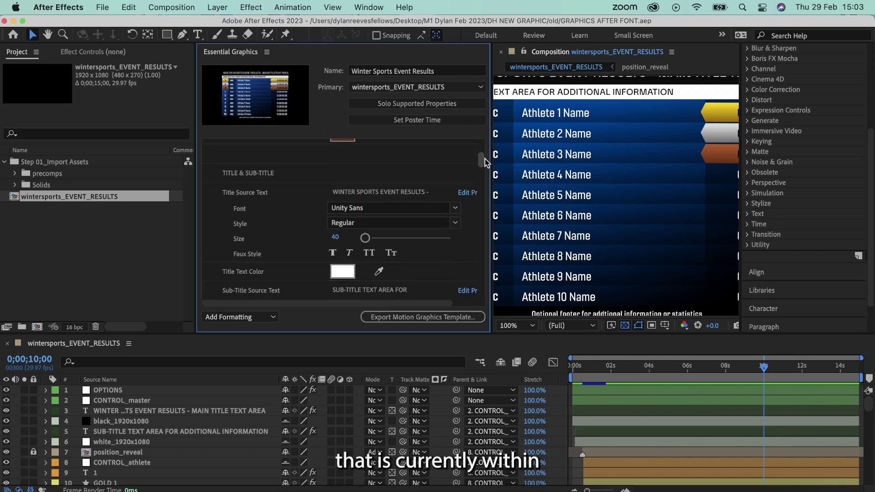
scroll(485, 163, "up", 15)
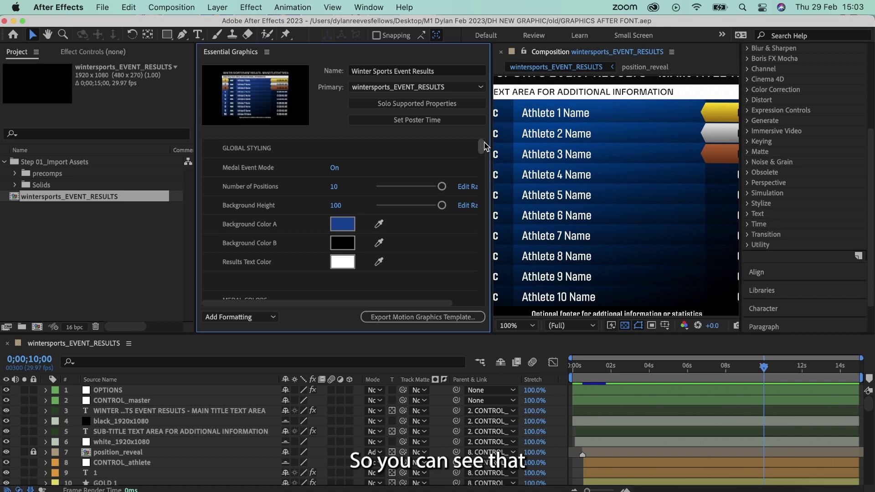
scroll(486, 152, "down", 8)
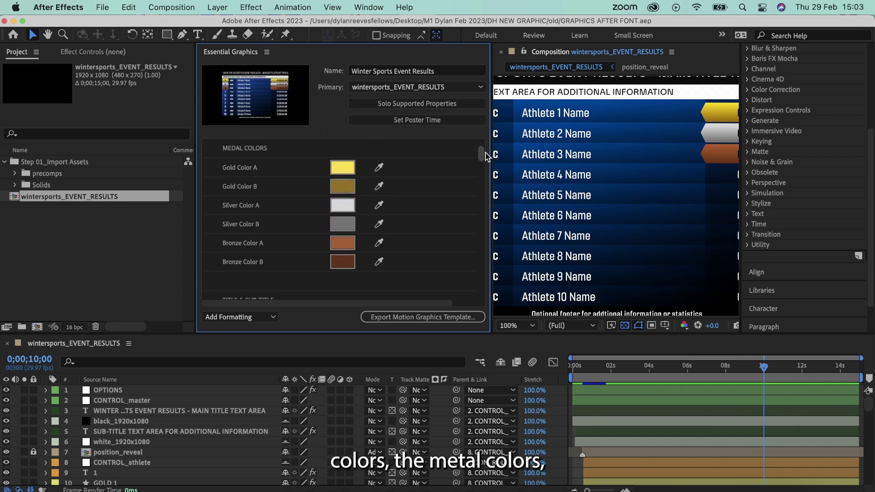
scroll(486, 160, "down", 8)
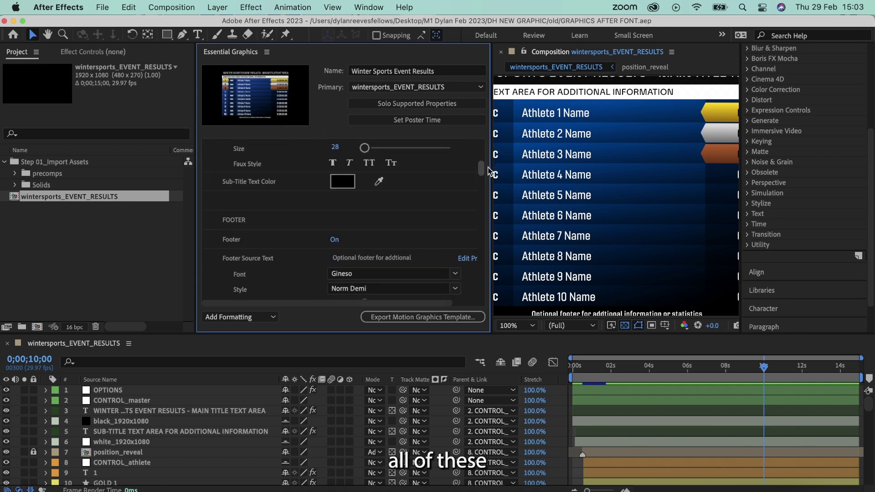
scroll(490, 171, "down", 10)
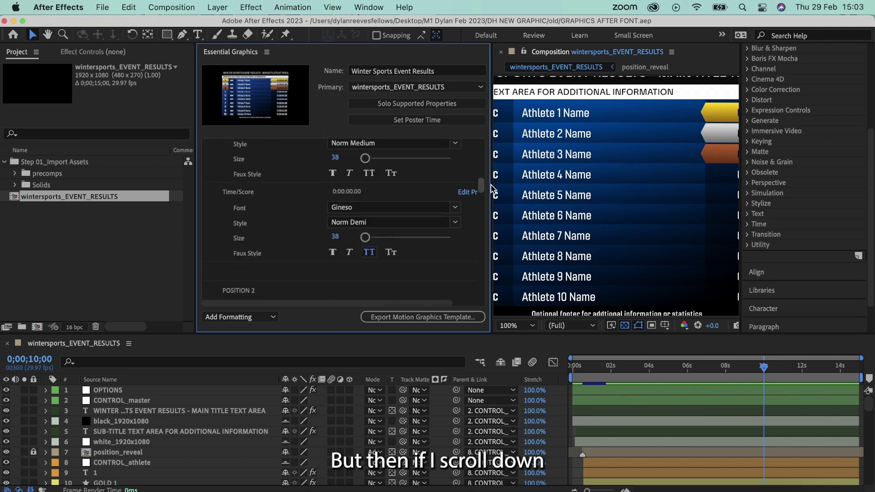
scroll(493, 192, "down", 8)
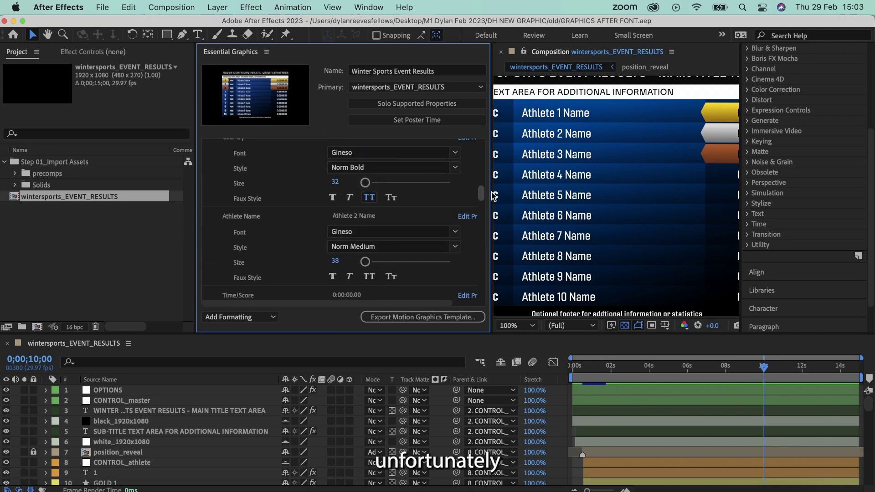
scroll(494, 197, "down", 4)
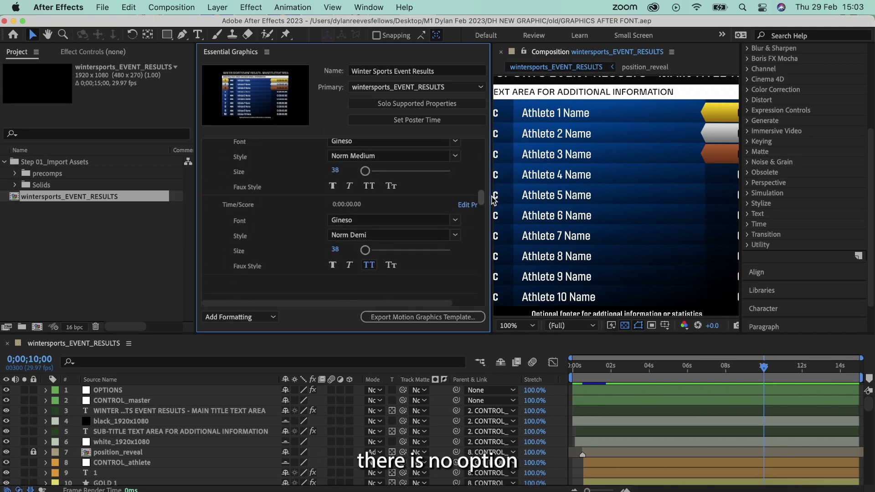
scroll(494, 199, "up", 4)
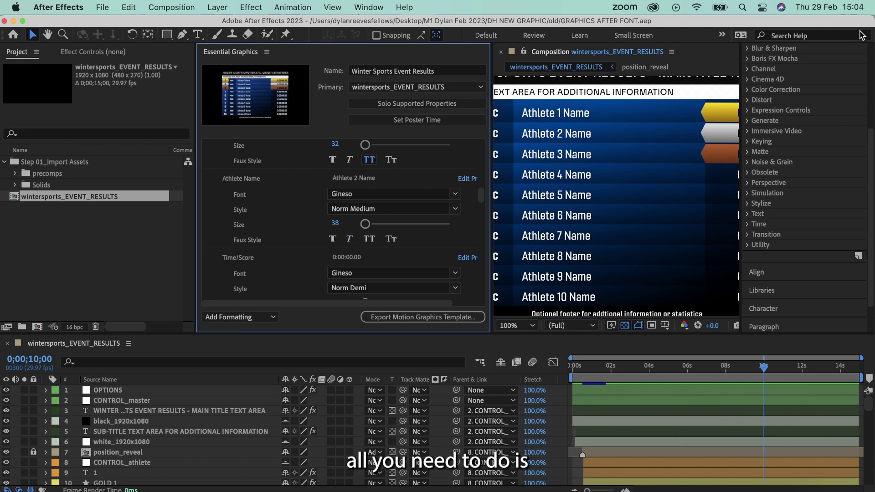
Search Effects & Presets for 'fill' to find the Generate > Fill effect
scroll(870, 152, "up", 5)
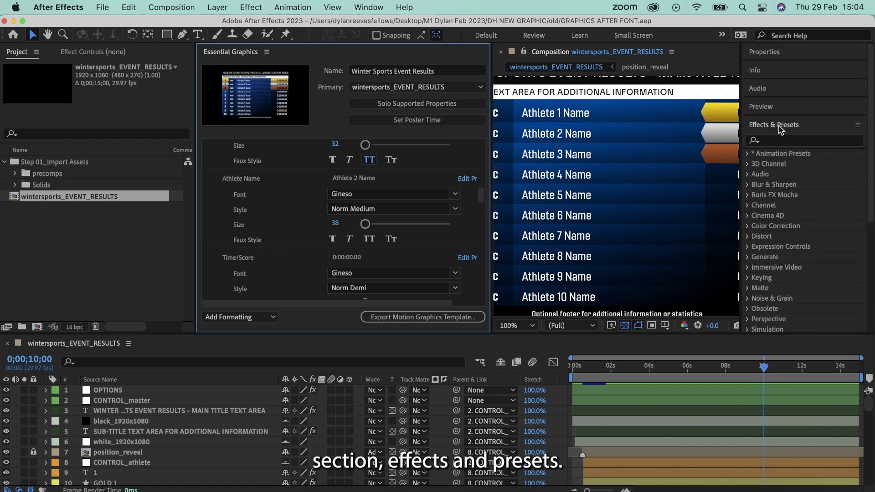
left_click(780, 143)
type("fill")
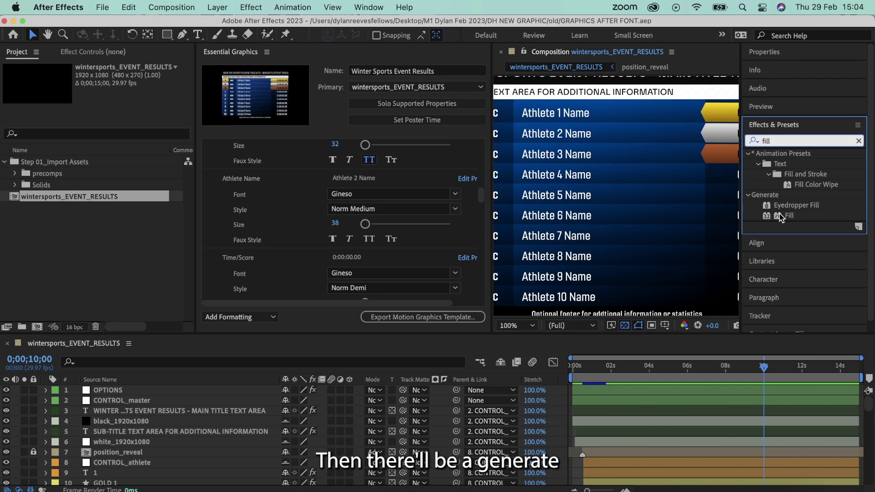
left_click_drag(785, 218, 258, 426)
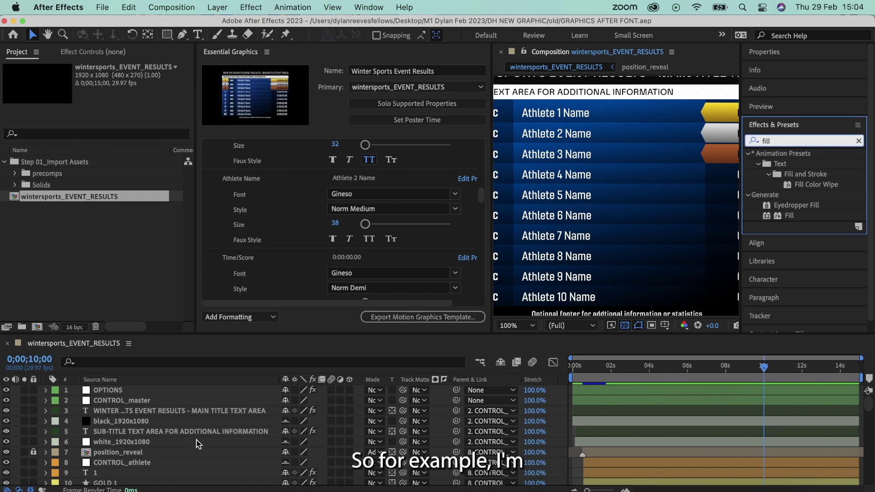
Scroll to layer 21 ATHLETE POSITION 2, select it and twirl it open
scroll(197, 444, "down", 2)
scroll(196, 444, "down", 2)
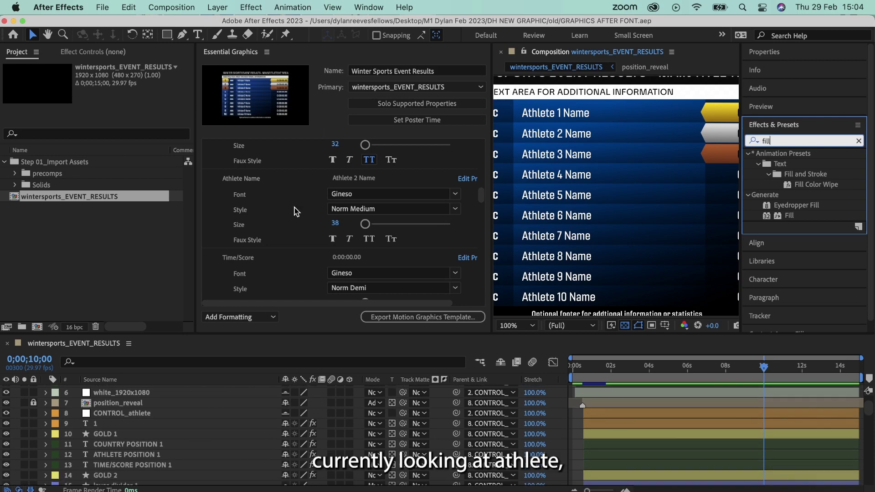
scroll(295, 212, "up", 2)
scroll(295, 212, "down", 3)
scroll(295, 212, "up", 3)
scroll(296, 212, "down", 1)
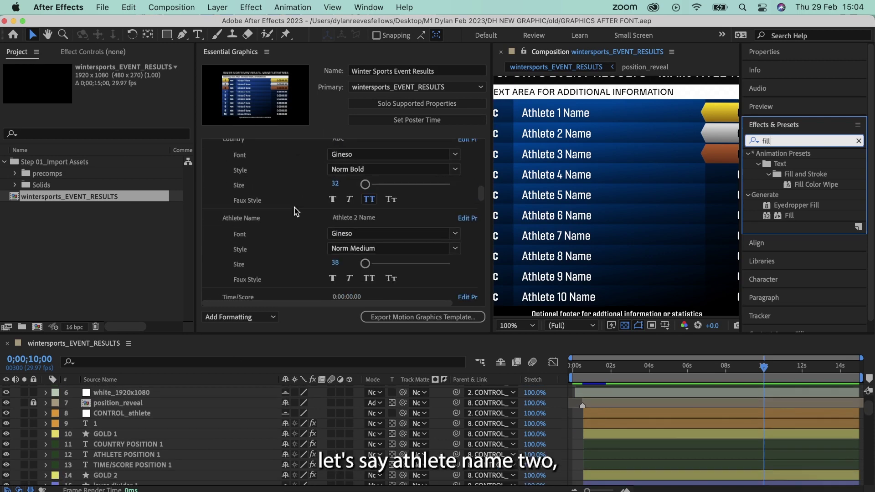
scroll(295, 212, "down", 1)
scroll(126, 445, "down", 3)
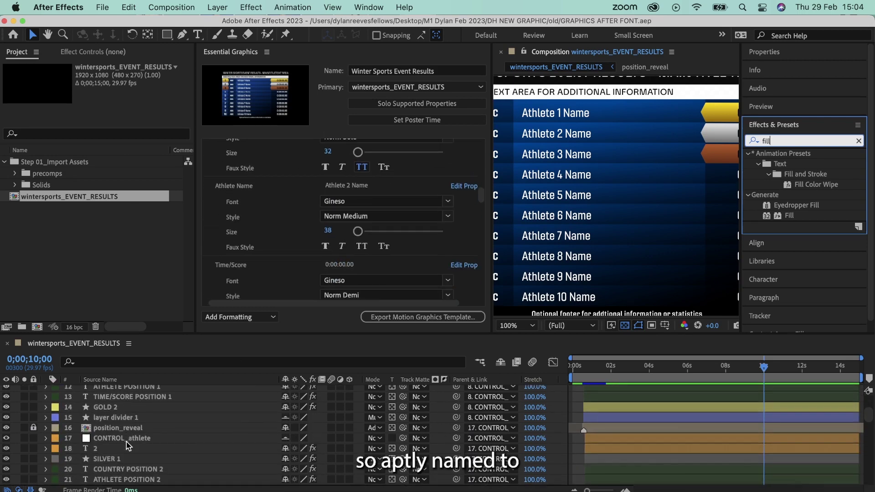
left_click(121, 452)
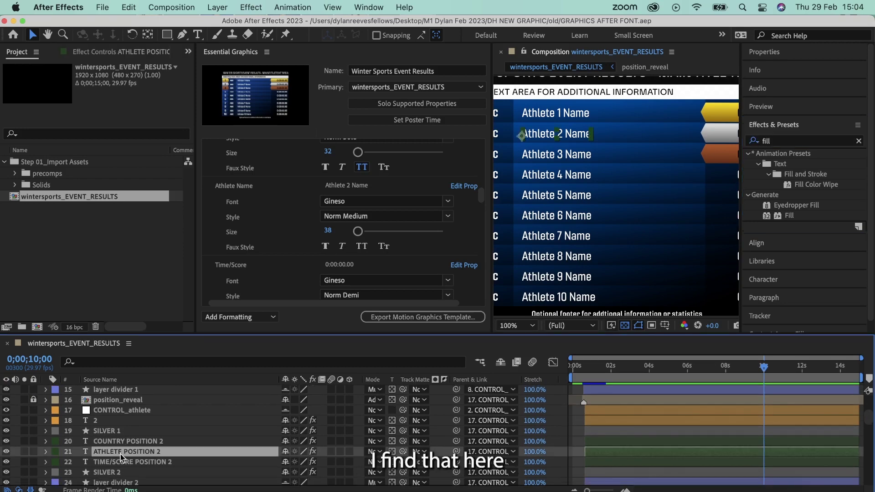
left_click(46, 451)
Expand its Effects and Main Tint settings, showing Amount to Tint at 100%
scroll(145, 452, "down", 3)
scroll(145, 452, "up", 2)
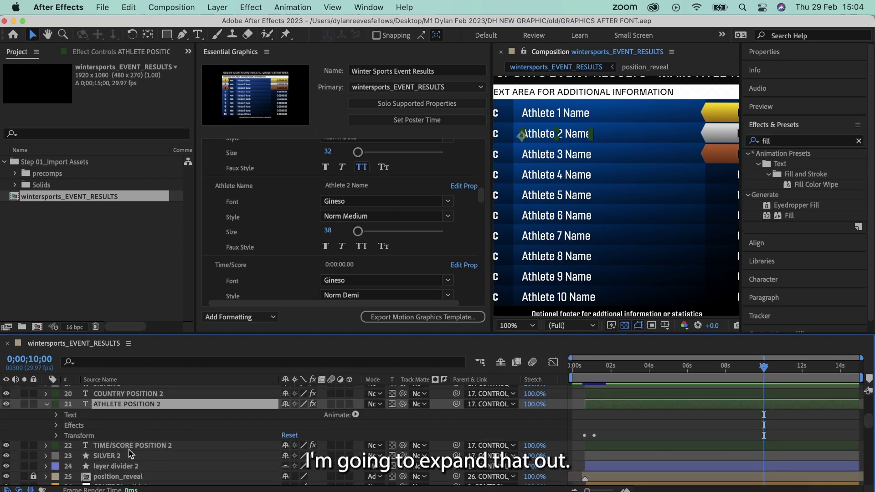
left_click(57, 420)
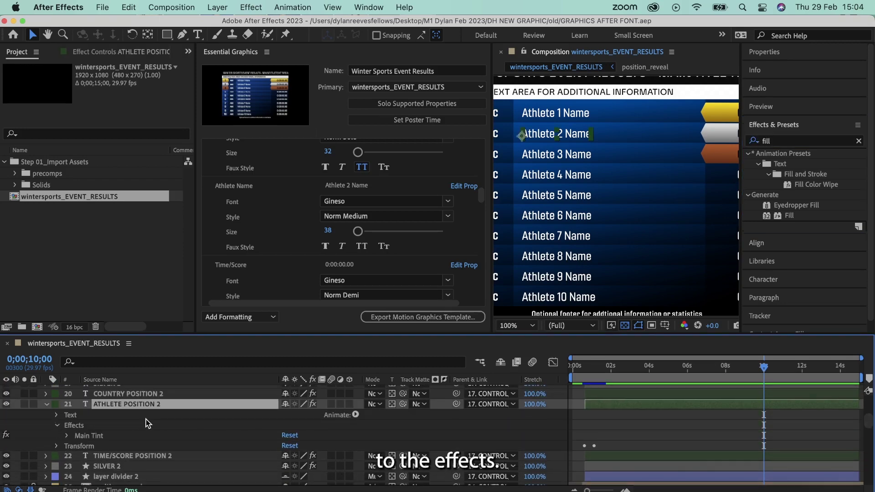
left_click(68, 430)
scroll(122, 421, "down", 1)
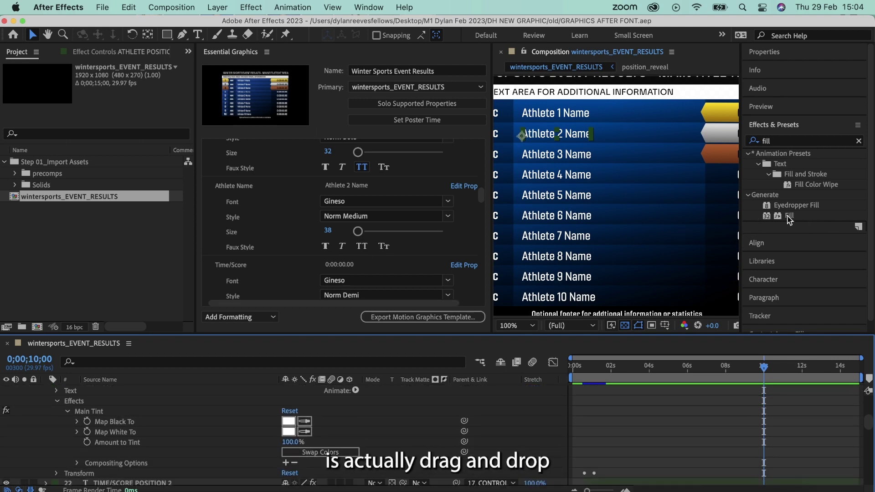
Apply the Fill effect to ATHLETE POSITION 2, turning the Athlete 2 name red
left_click_drag(788, 218, 139, 468)
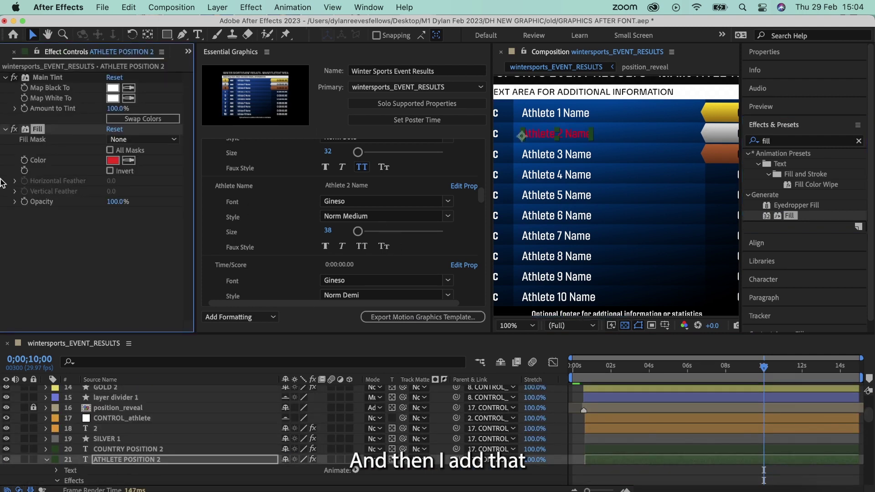
scroll(483, 205, "down", 5)
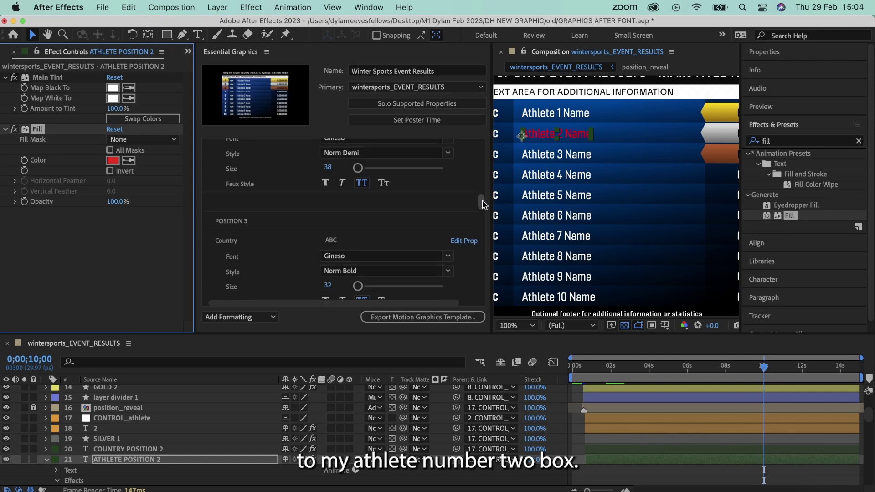
scroll(483, 201, "up", 3)
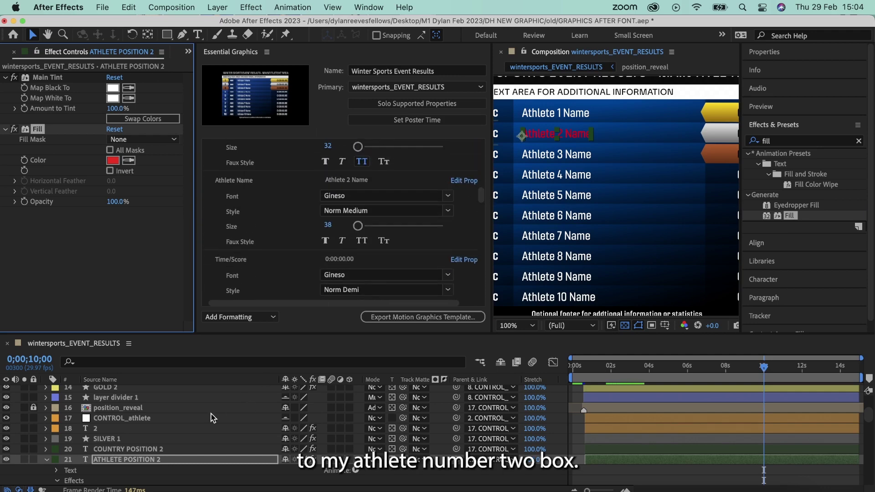
scroll(211, 414, "down", 5)
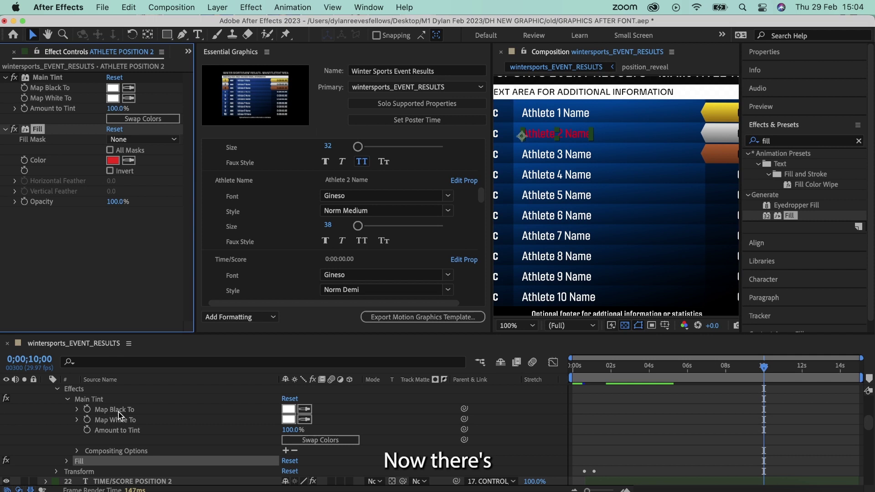
left_click(108, 410)
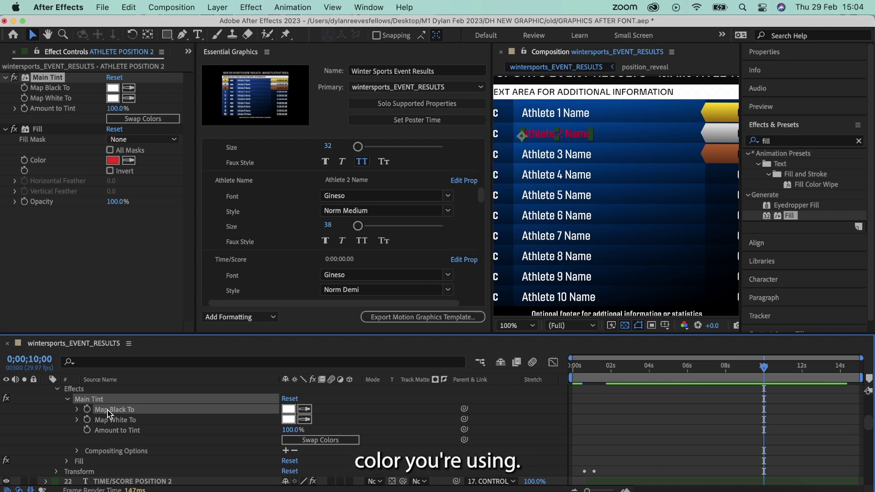
Delete Main Tint, expand Fill, and add its Color to Essential Graphics as Fill Color
key("Delete")
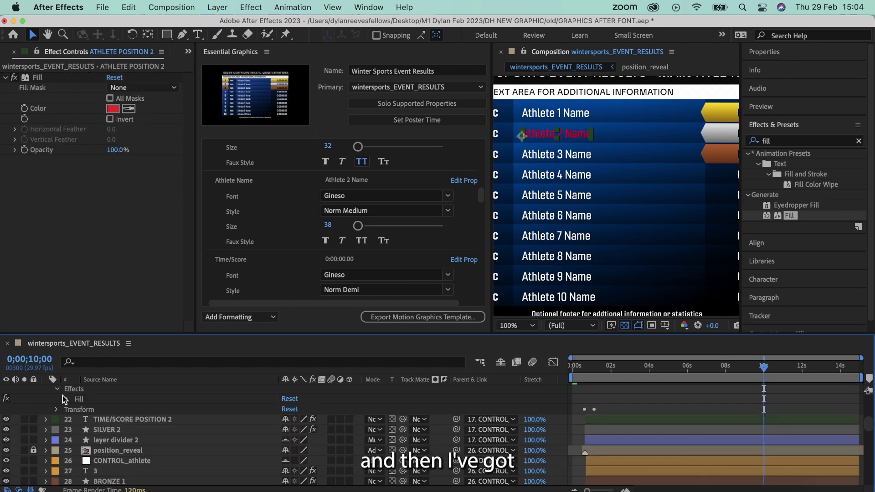
left_click(67, 399)
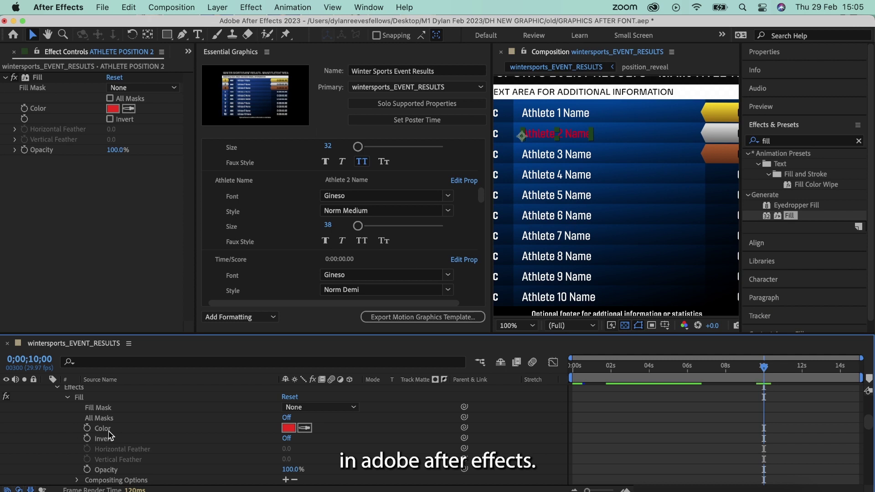
left_click_drag(103, 430, 277, 230)
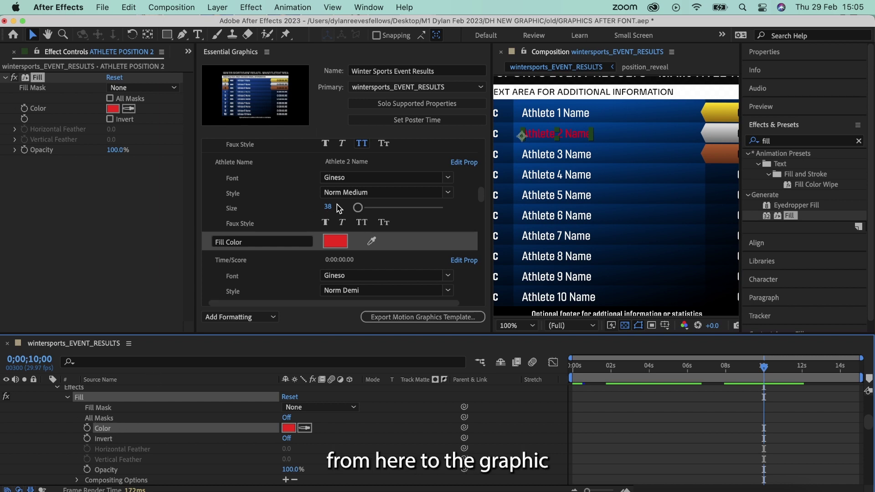
Start the Motion Graphics Template export, save the project when prompted, and confirm the export
left_click(427, 317)
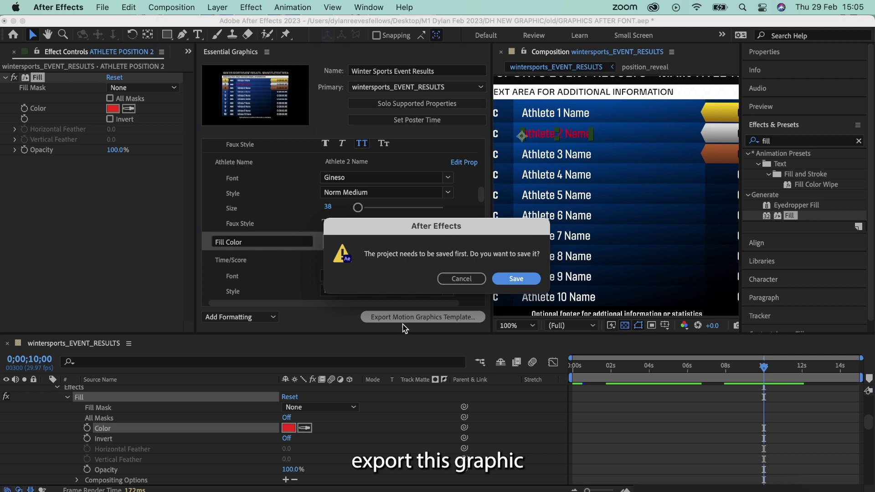
left_click(512, 279)
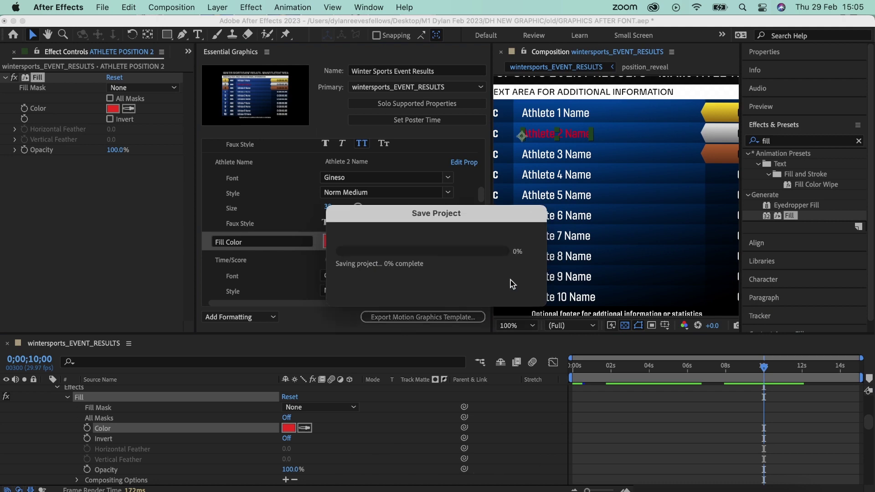
left_click(572, 386)
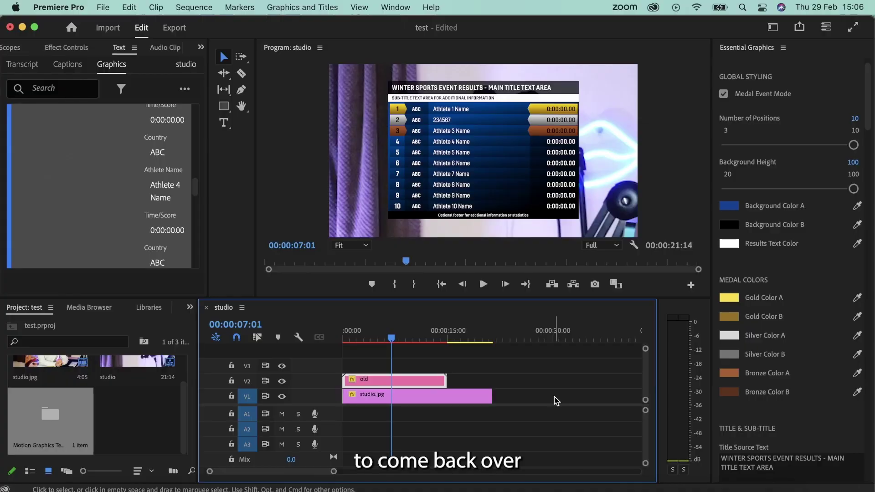
Install the exported .mogrt from the Essential Graphics Browse tab so 1xxxxx appears in My Templates
left_click(799, 29)
left_click(783, 38)
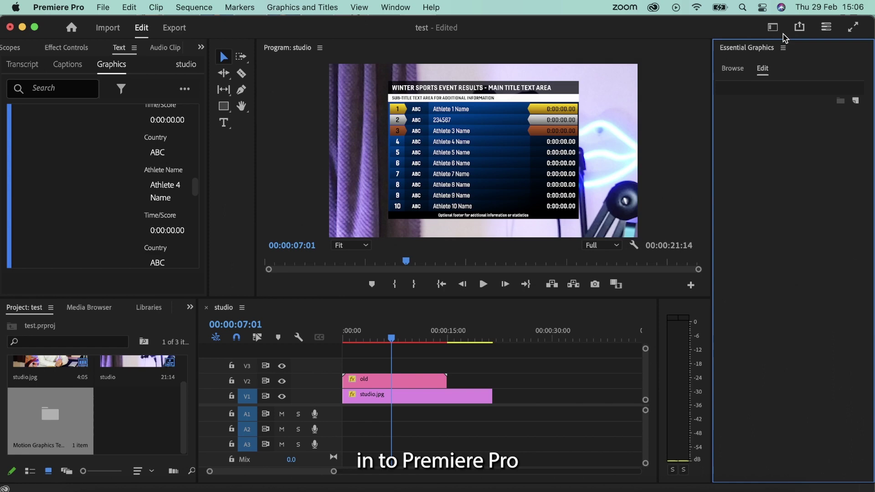
left_click(732, 69)
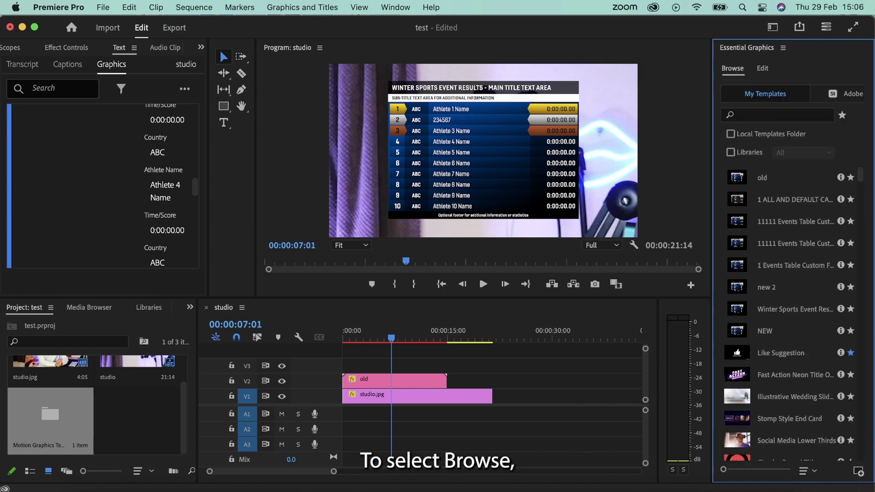
left_click(859, 472)
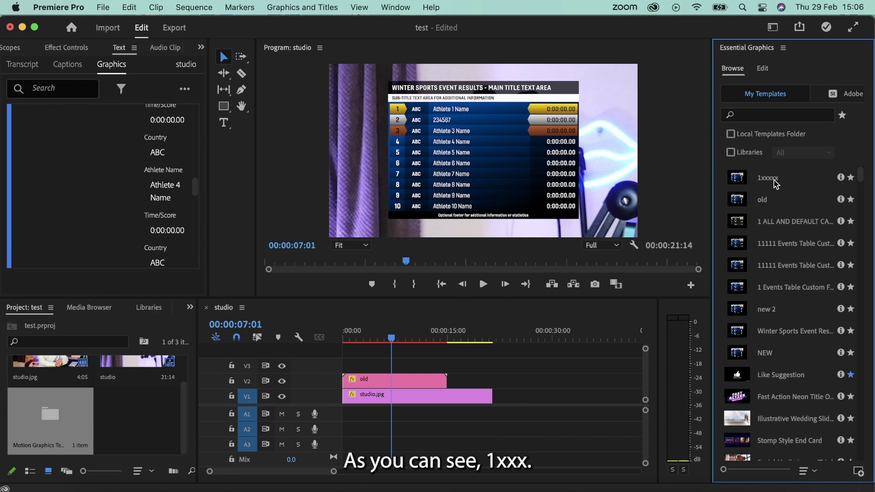
Place the 1xxxxx template on track V3 and open its editable properties
left_click_drag(772, 179, 460, 364)
left_click(483, 332)
left_click(494, 363)
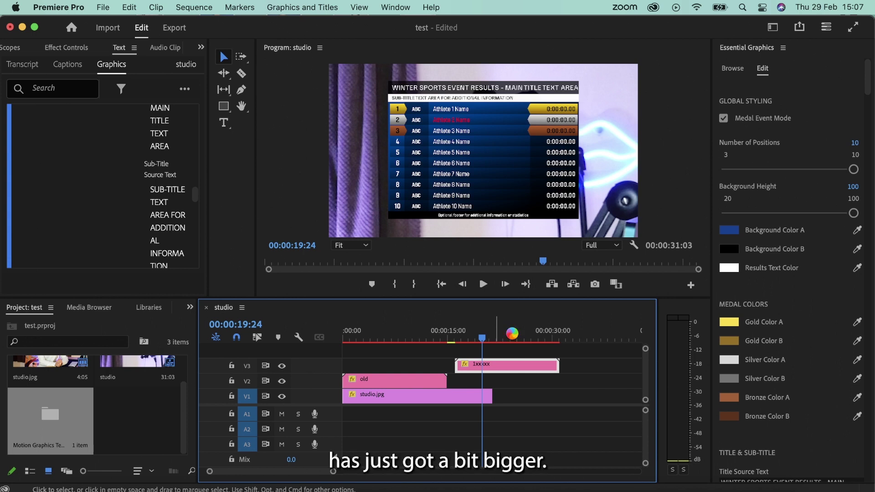
Change the athlete 2 Fill Color from red to black
scroll(811, 119, "down", 2)
left_click_drag(870, 85, 870, 200)
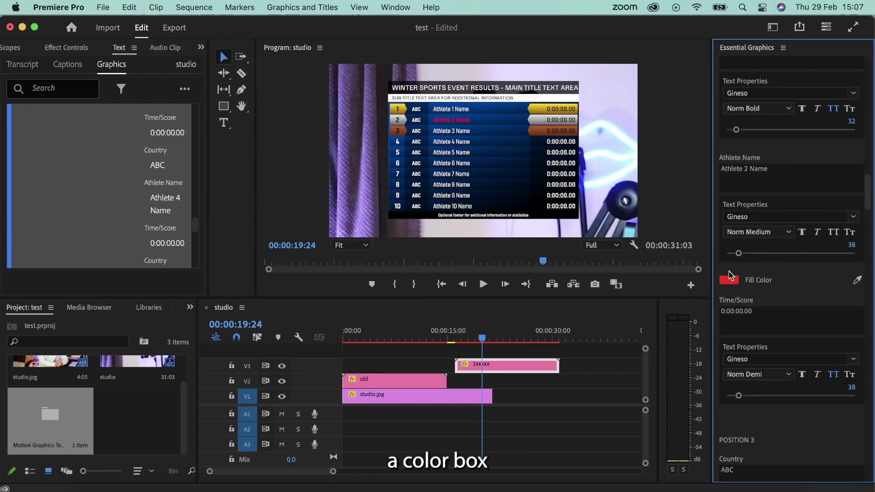
left_click(728, 280)
left_click(372, 297)
key("Return")
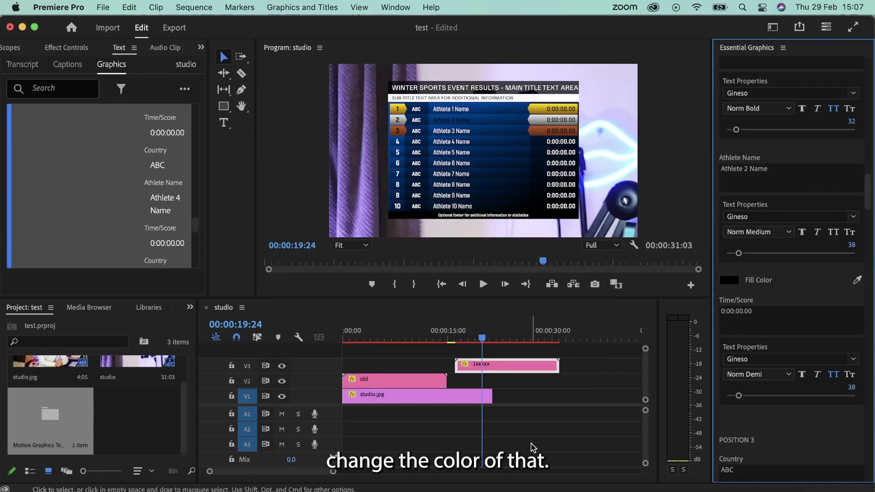